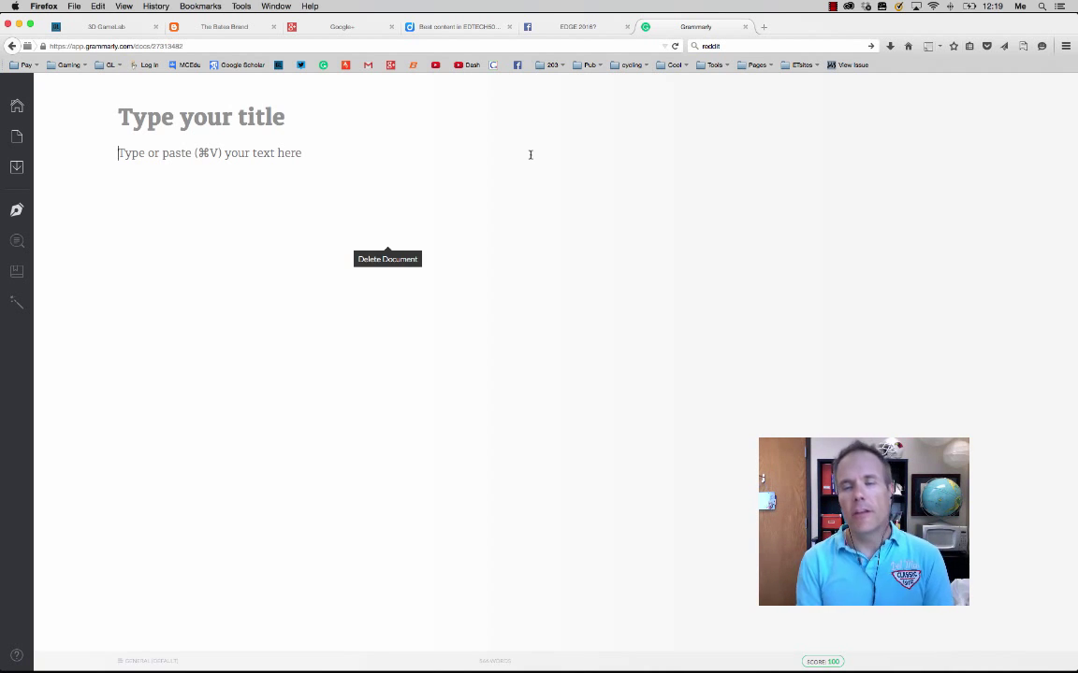
Copy the full text of the blog's Introductions post and paste it into the empty Grammarly document.
left_click(130, 29)
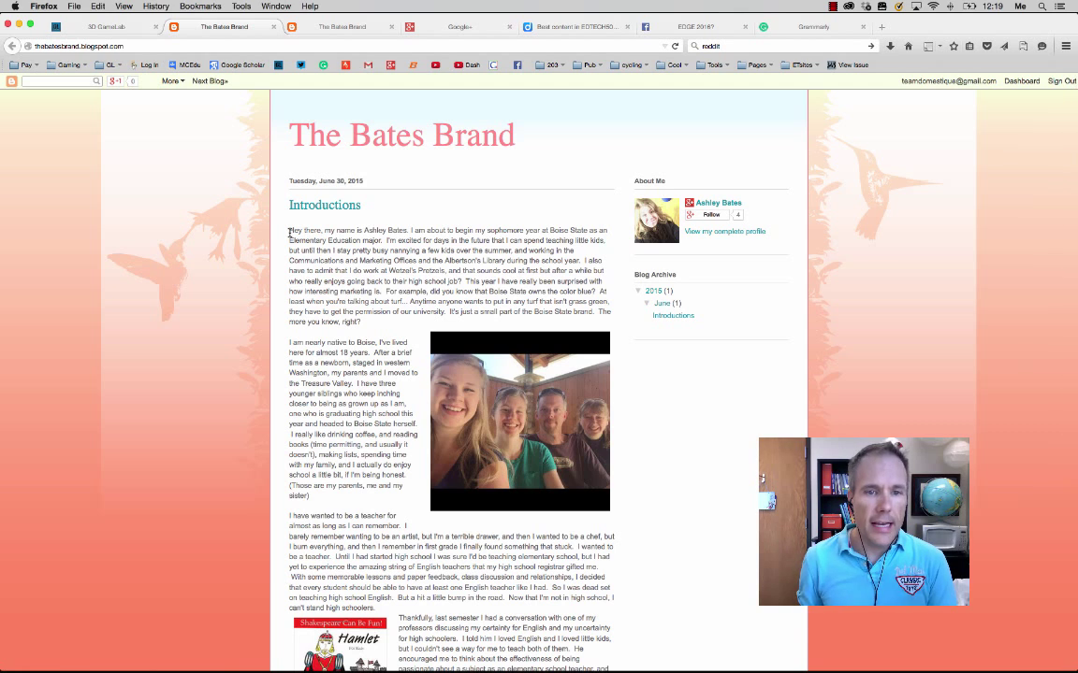
left_click_drag(290, 234, 556, 600)
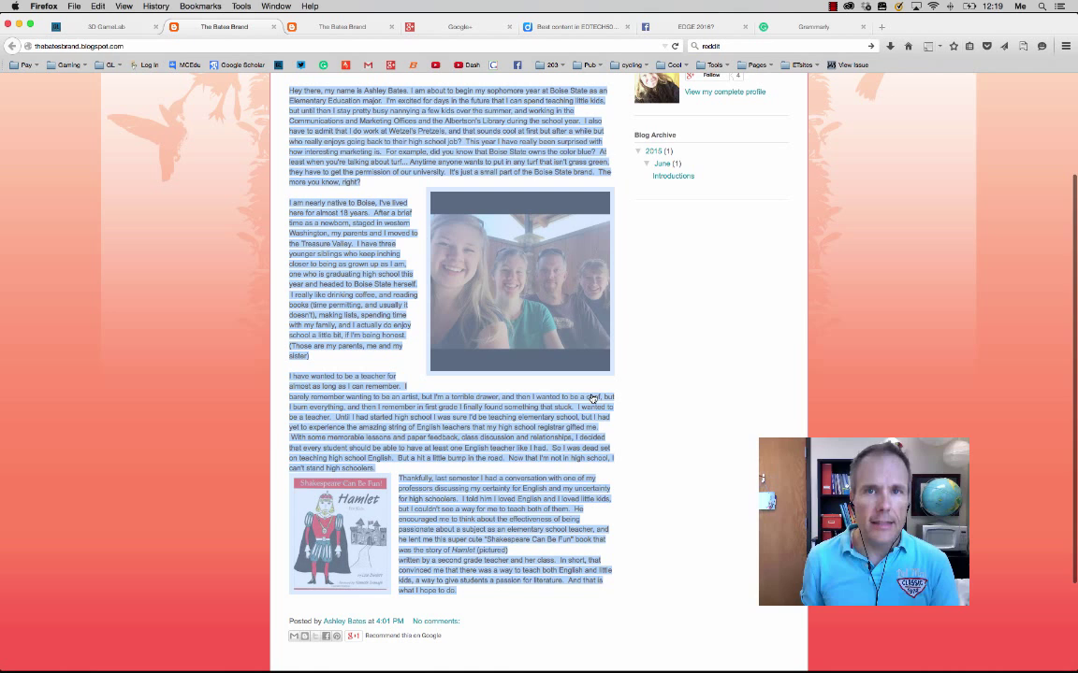
left_click(804, 32)
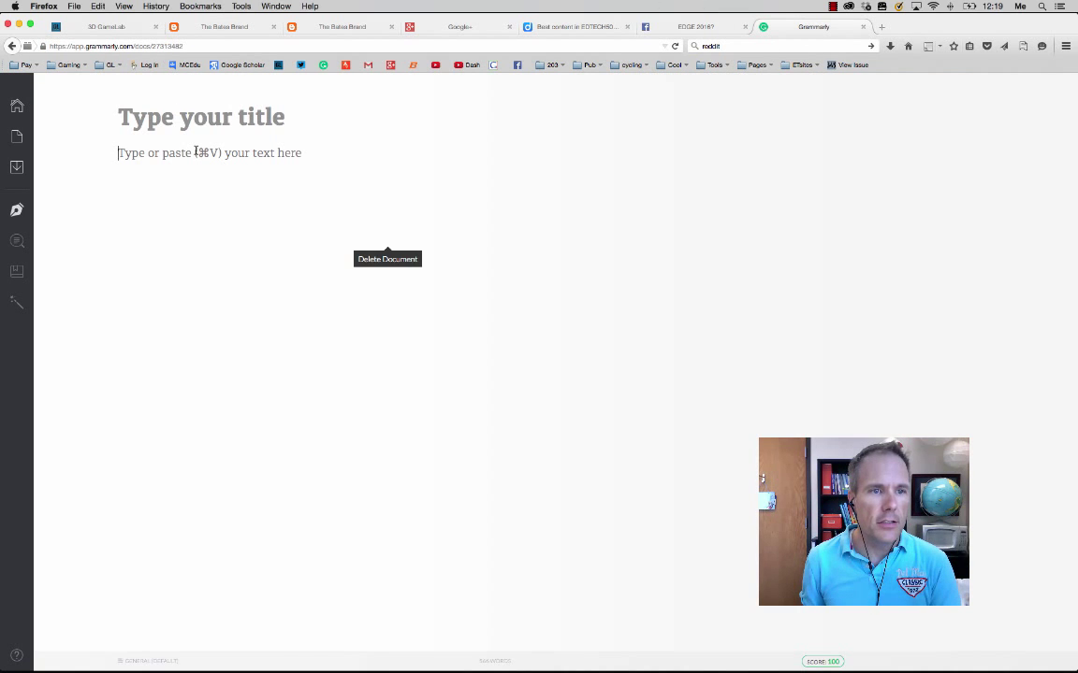
key("super+v")
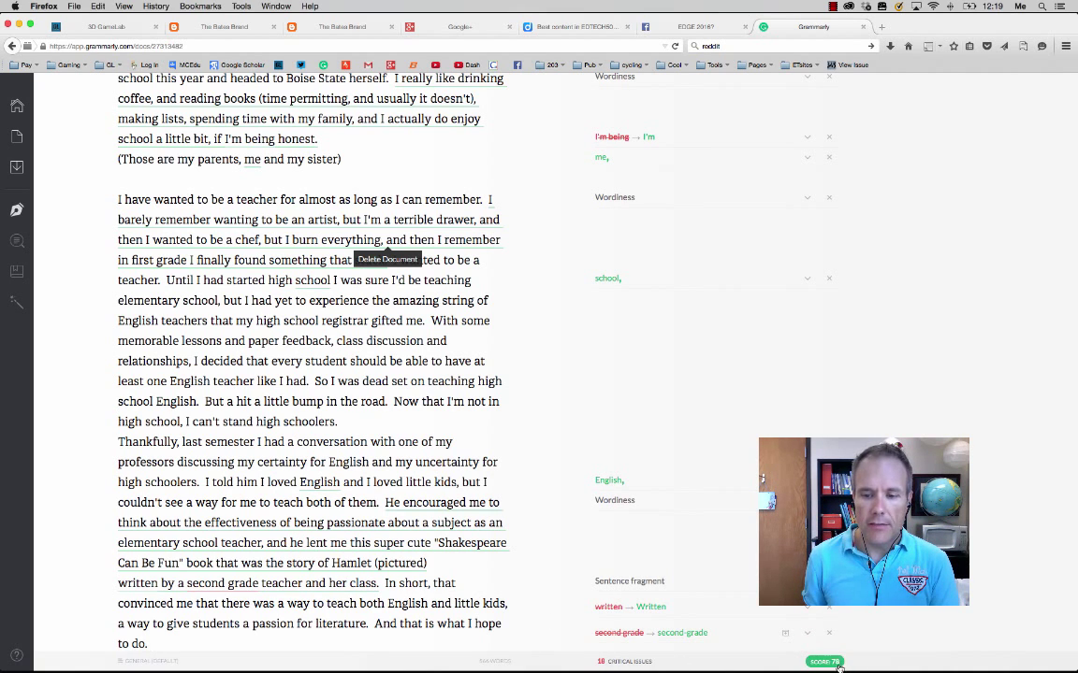
Accept the suggestion to remove the comma after "summer" in the first paragraph.
scroll(729, 432, "up", 10)
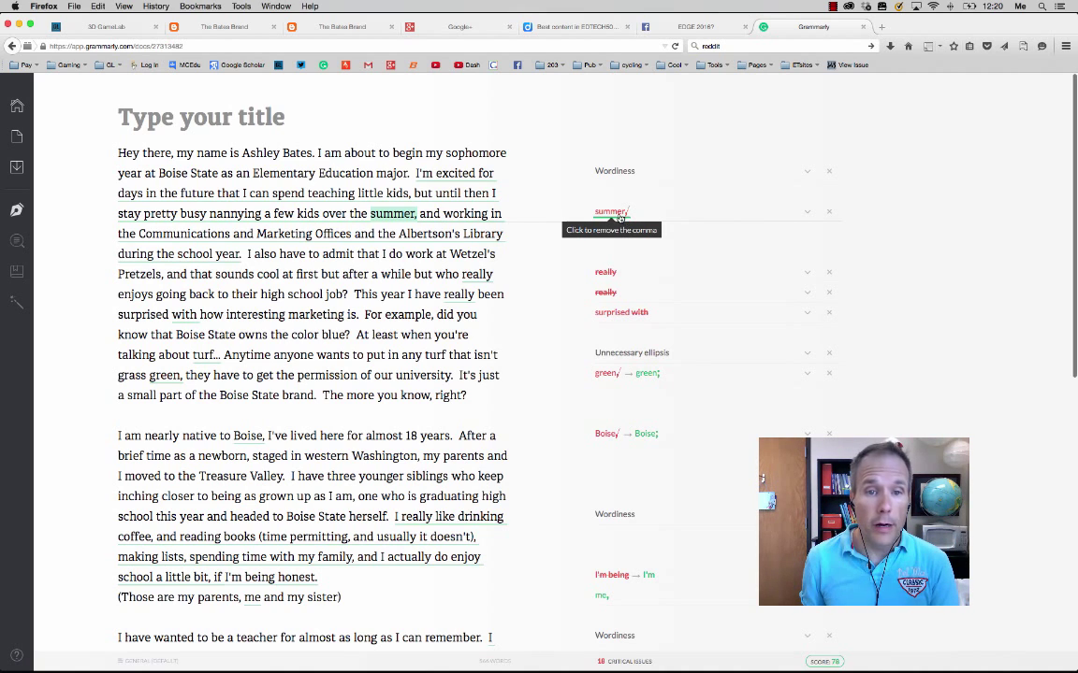
left_click(622, 217)
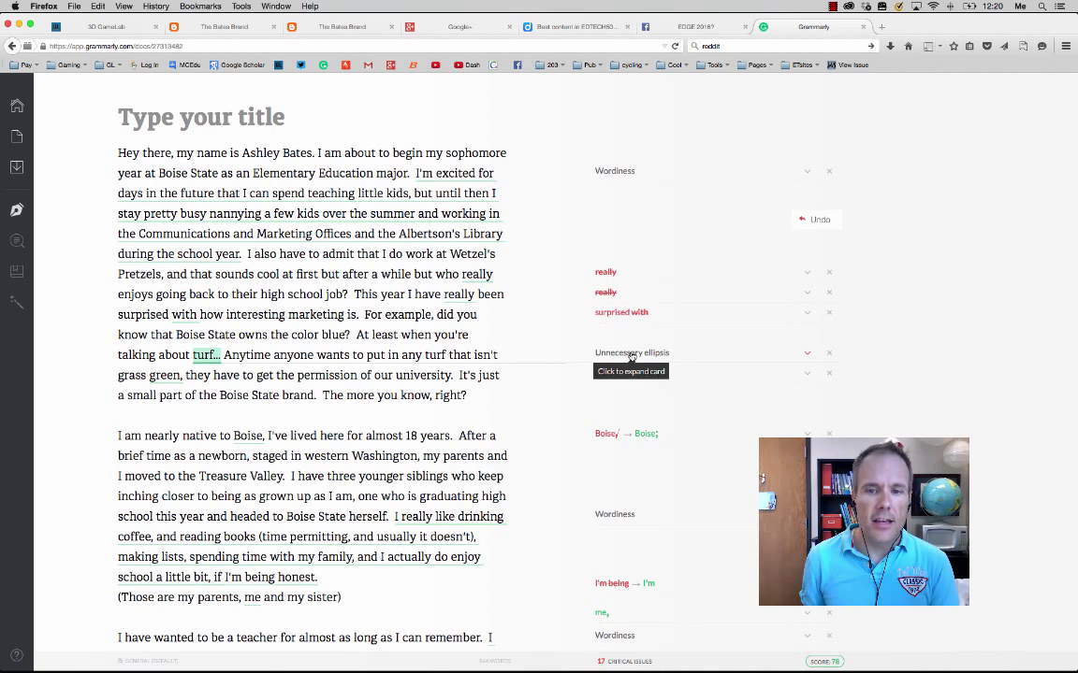
Read the full explanation and examples for the comma splice suggestion on "green," and collapse it.
scroll(632, 357, "down", 3)
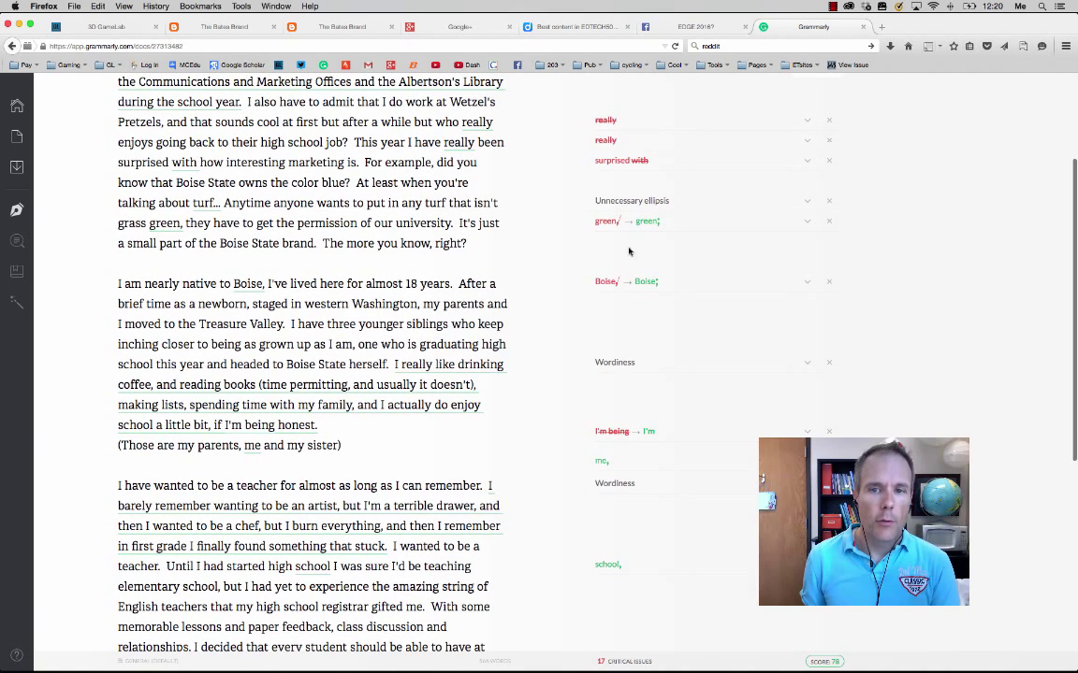
mouse_move(650, 226)
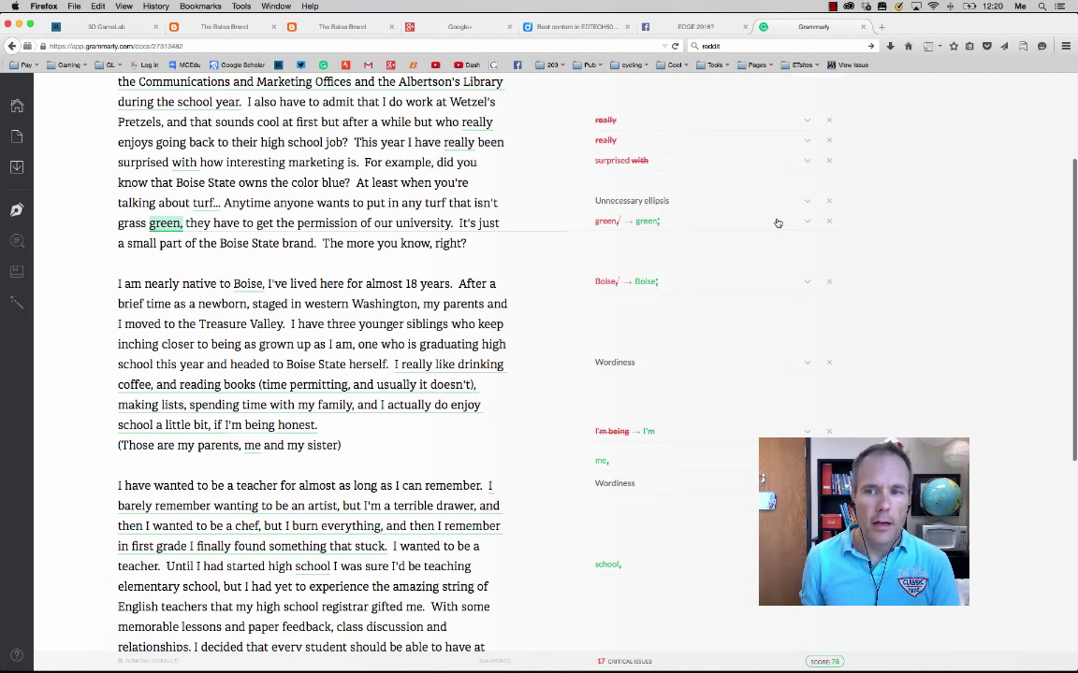
left_click(806, 222)
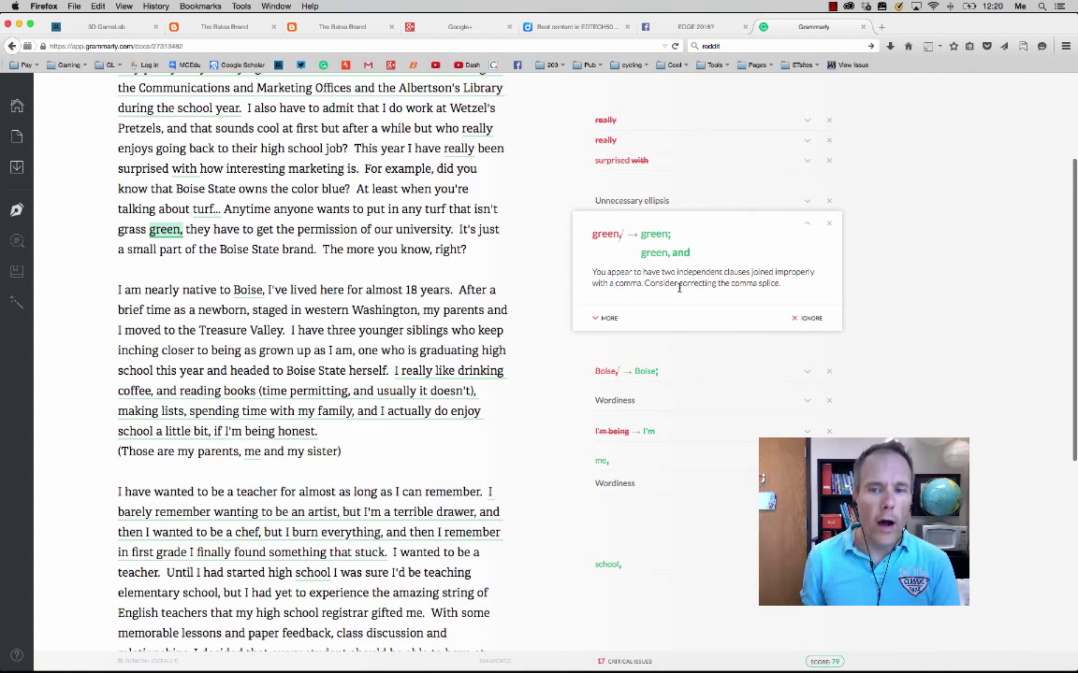
left_click(606, 318)
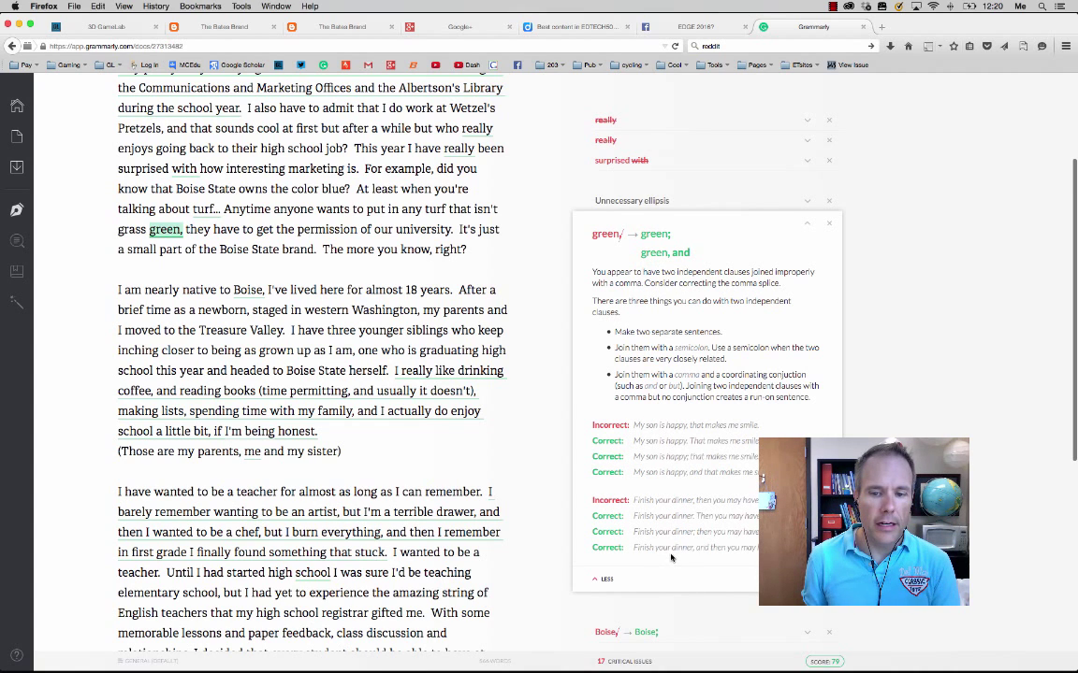
left_click(546, 441)
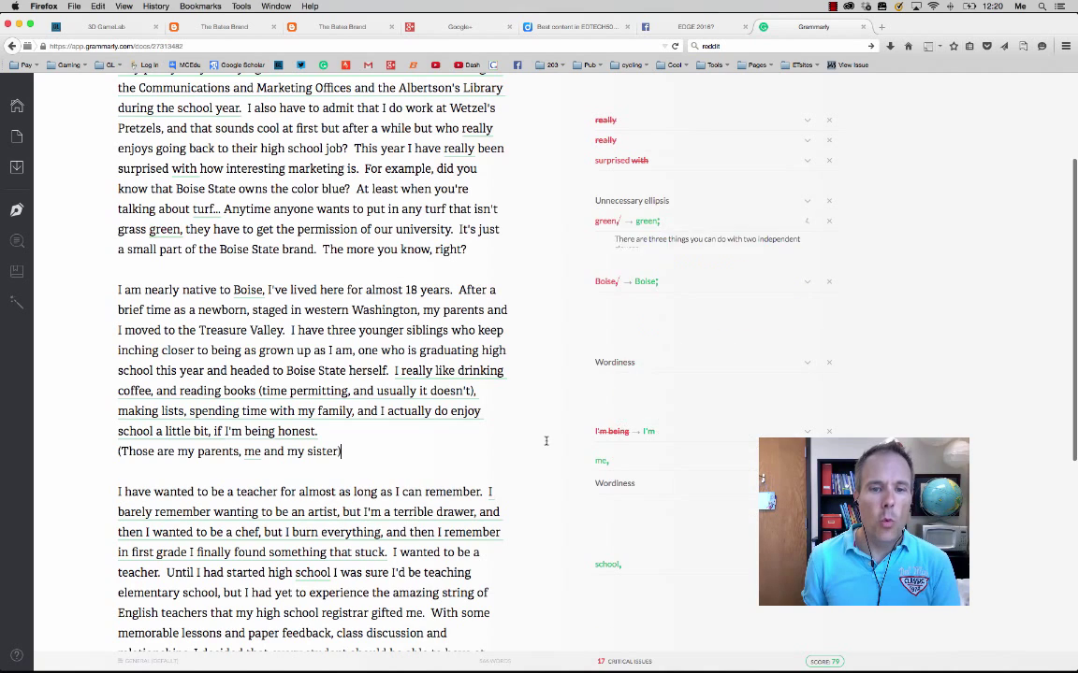
scroll(546, 440, "down", 1)
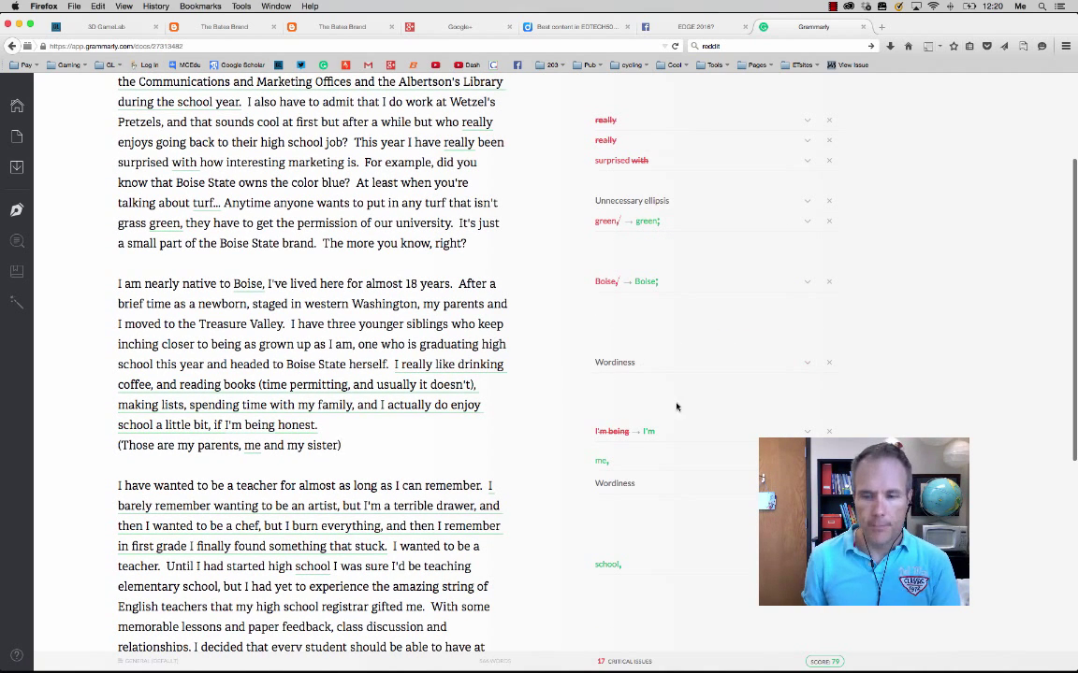
Download the detailed report from the document's score summary as report.pdf and open the saved file.
left_click(823, 662)
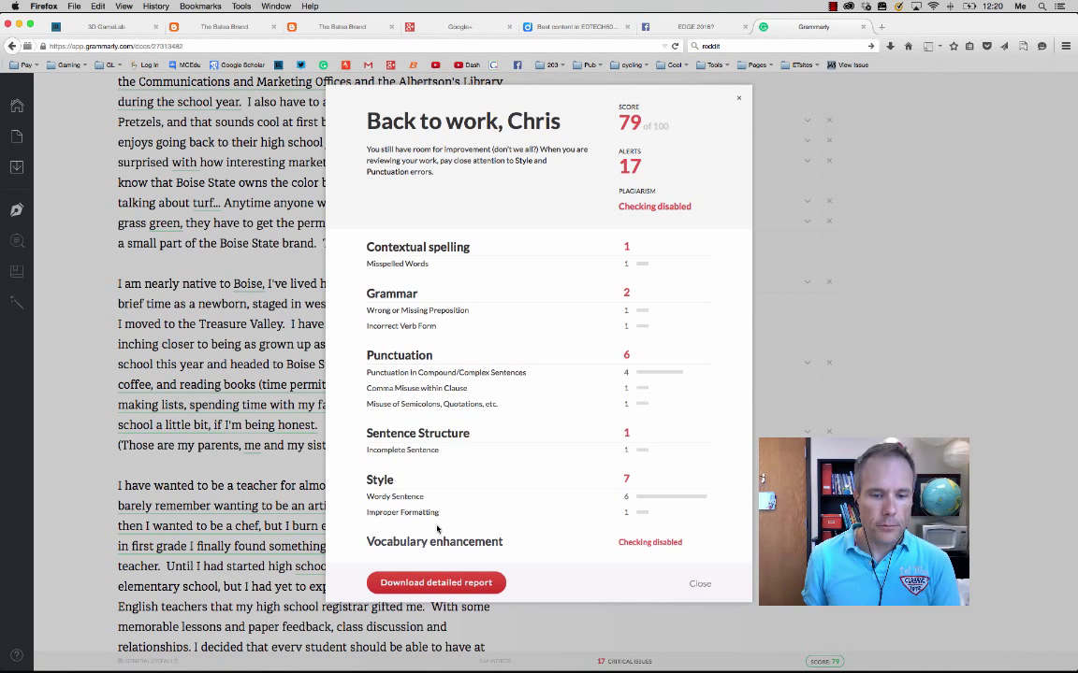
left_click(448, 583)
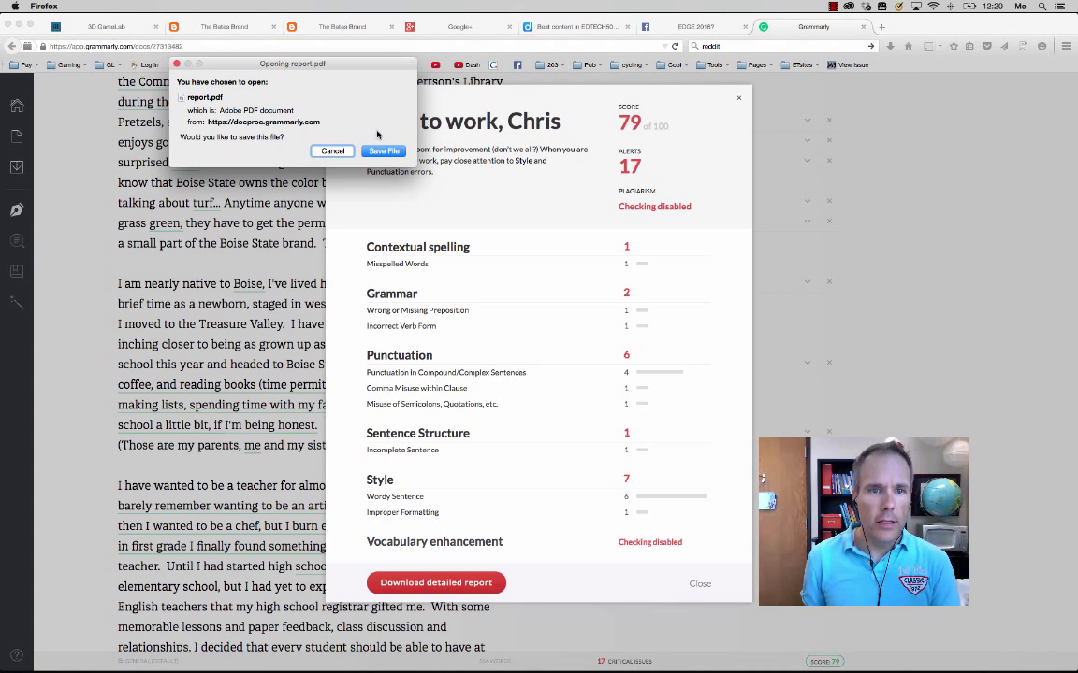
left_click(339, 137)
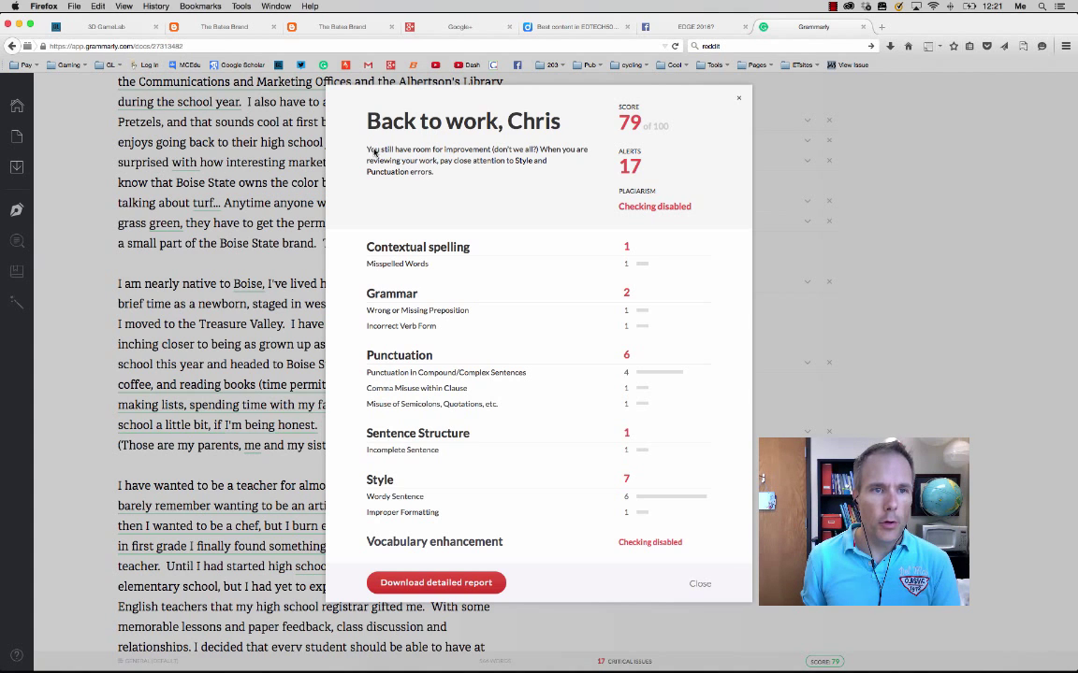
left_click(889, 47)
left_click(819, 81)
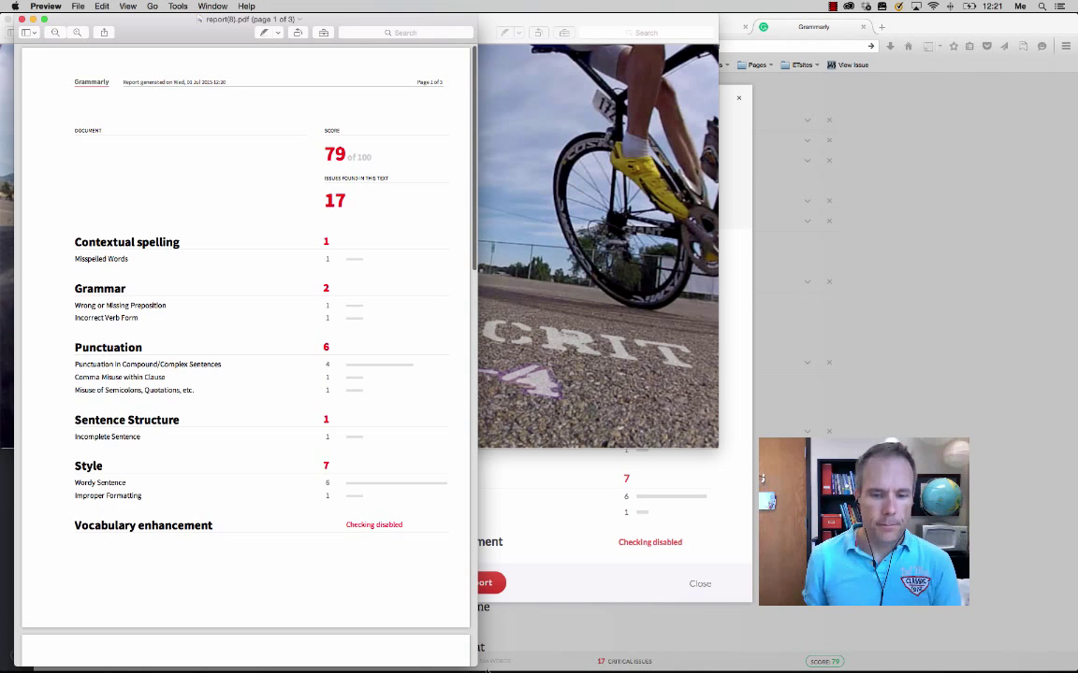
Enlarge the PDF report and examine its error categories and the numbered corrections on all three pages.
left_click_drag(727, 635, 822, 648)
scroll(555, 268, "up", 10)
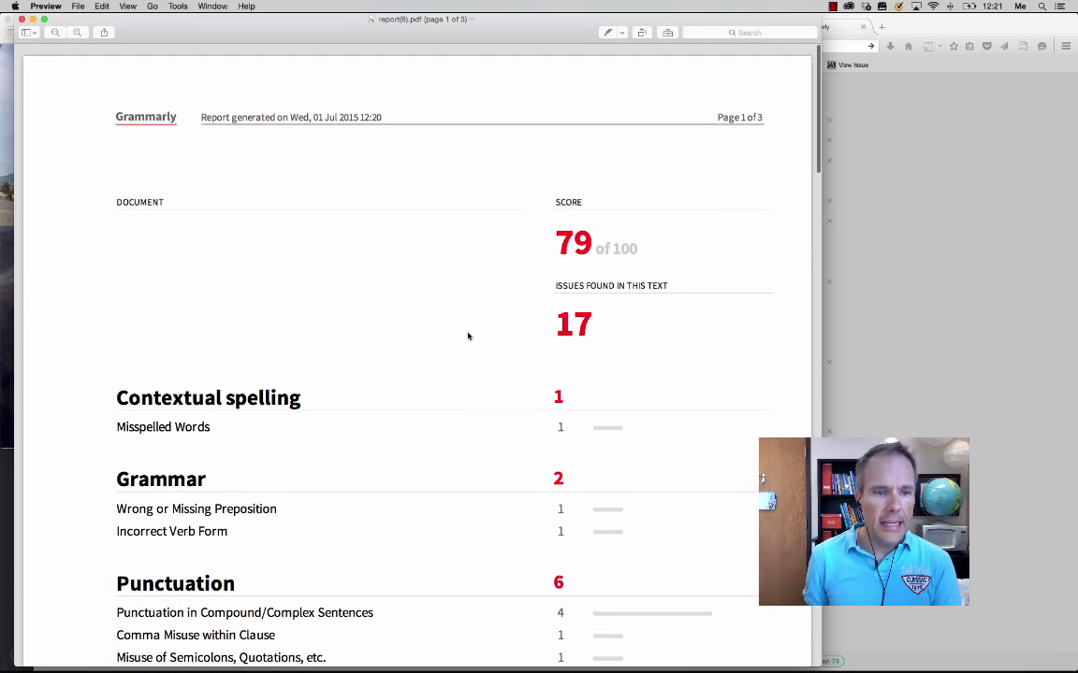
scroll(281, 441, "down", 3)
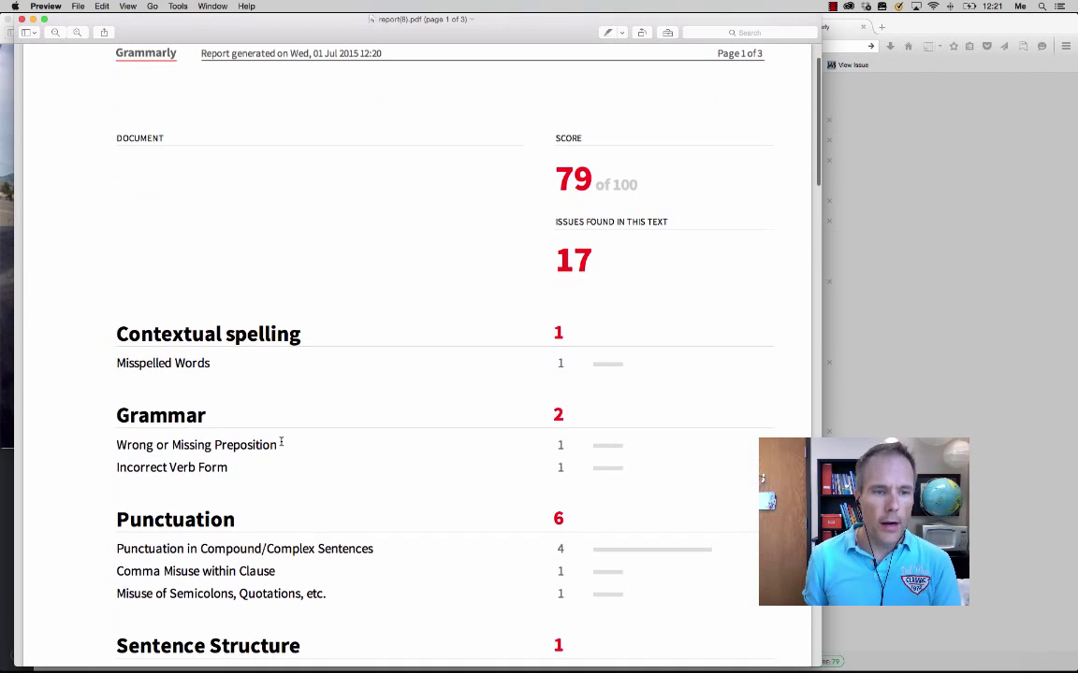
scroll(397, 410, "down", 8)
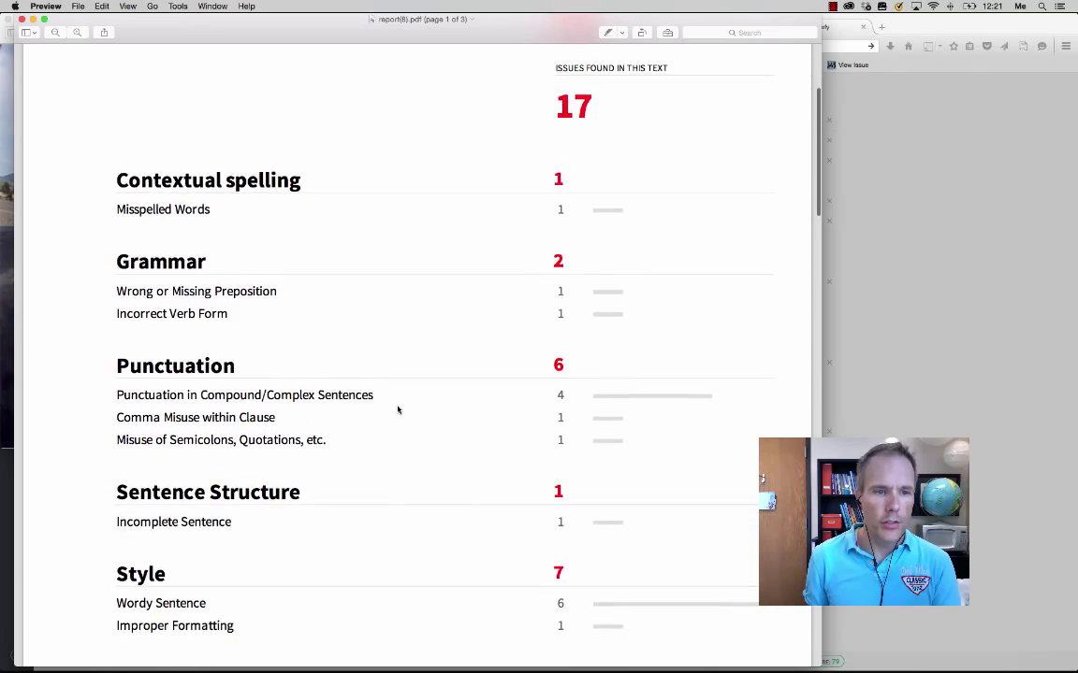
scroll(397, 409, "down", 15)
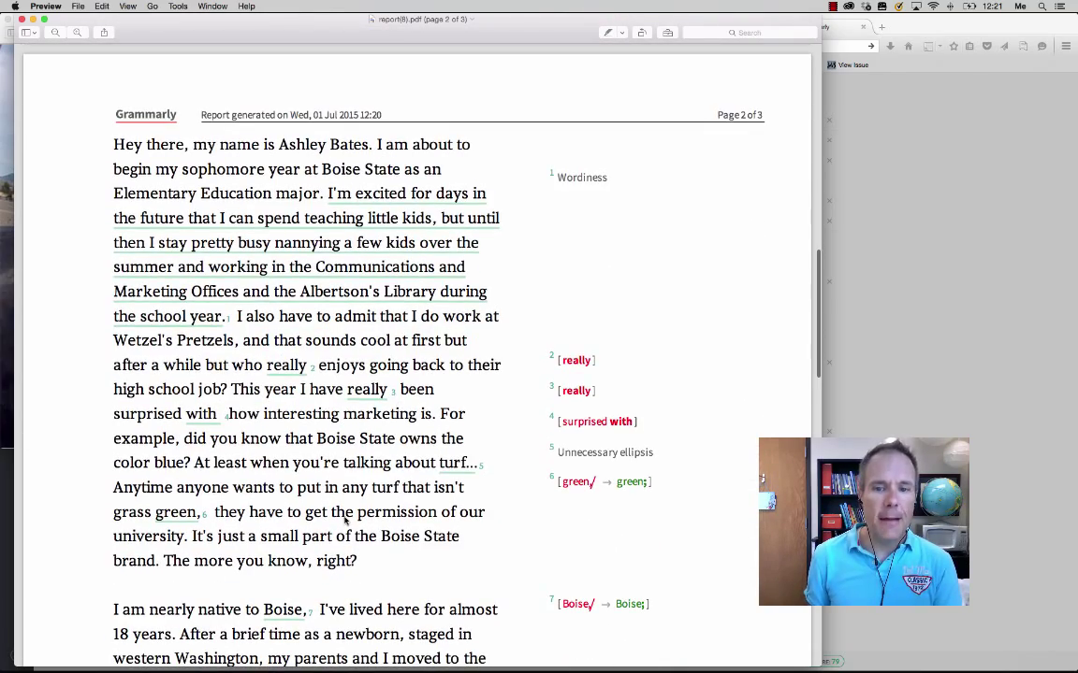
scroll(312, 472, "down", 2)
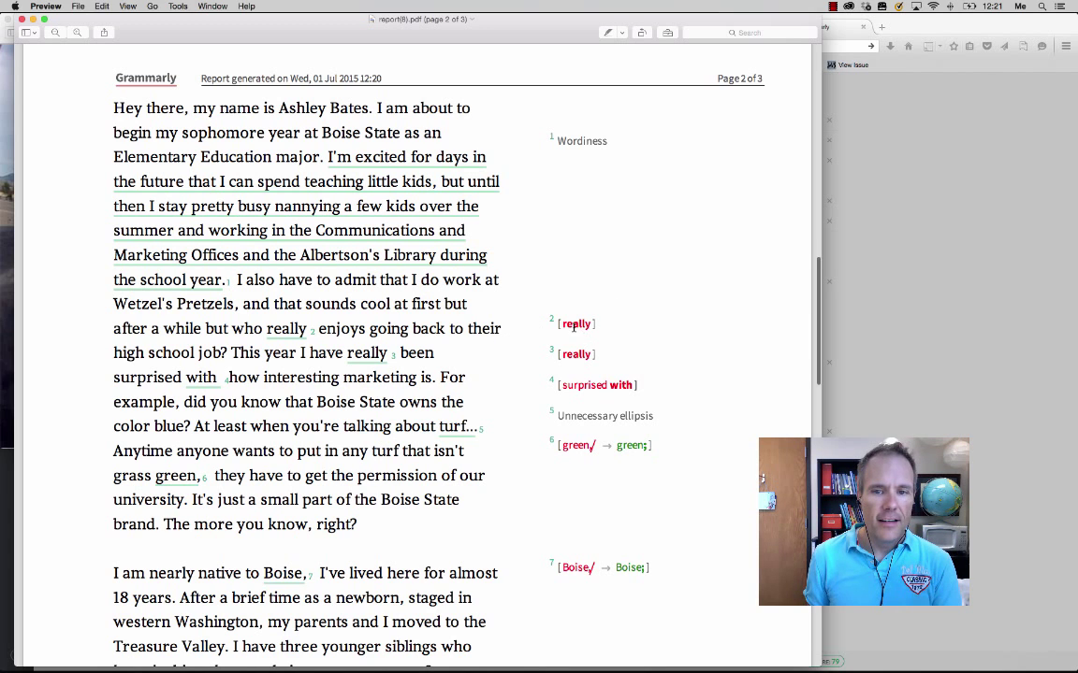
scroll(592, 384, "down", 3)
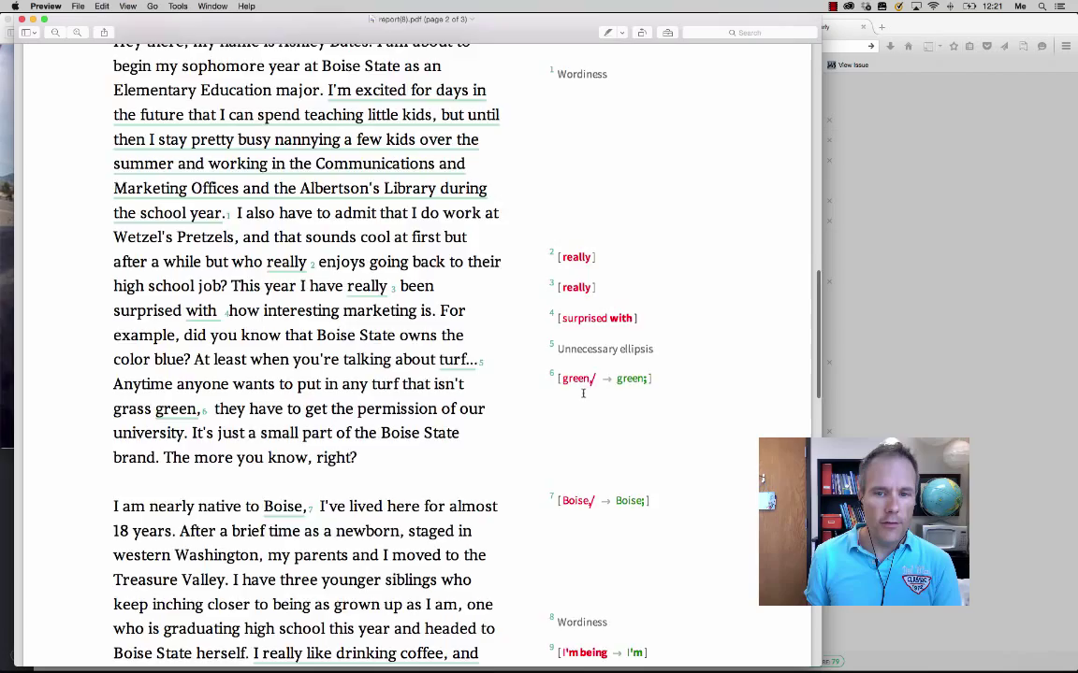
scroll(590, 389, "down", 20)
scroll(589, 389, "down", 20)
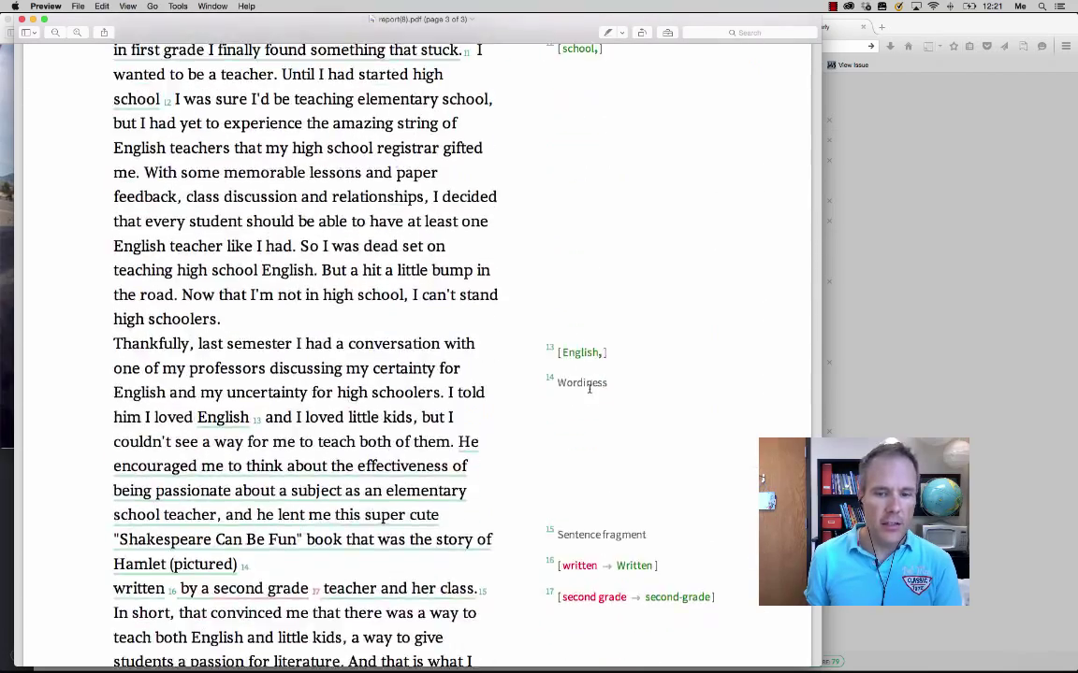
key("Home")
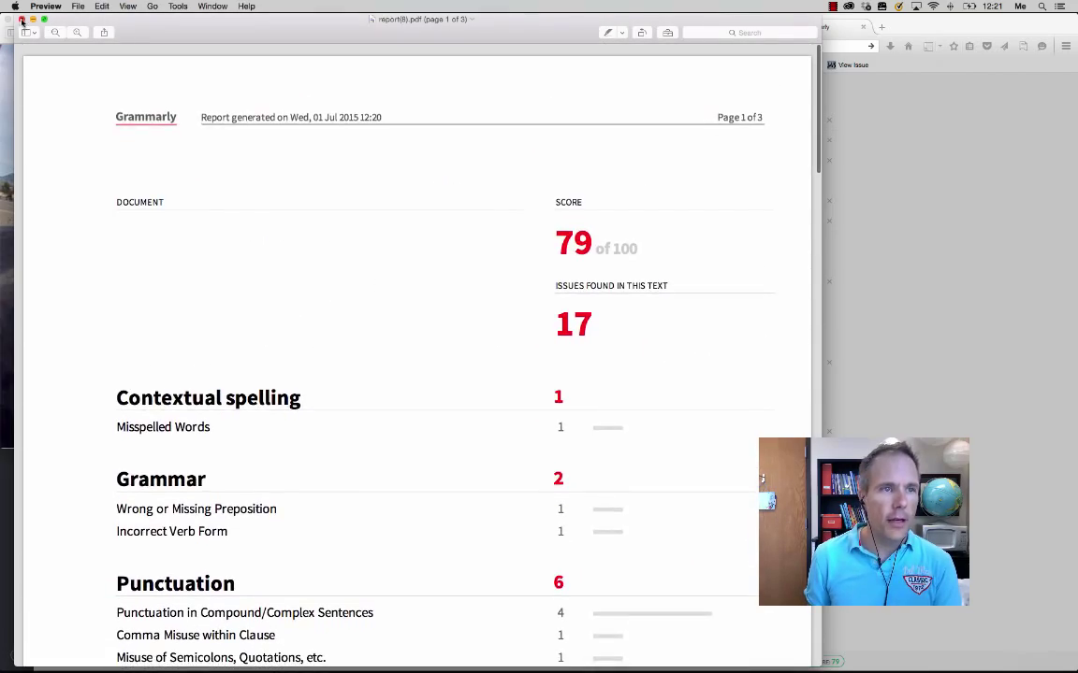
Close the PDF report and the score summary to return to the start of the document.
key("super+w")
left_click(909, 306)
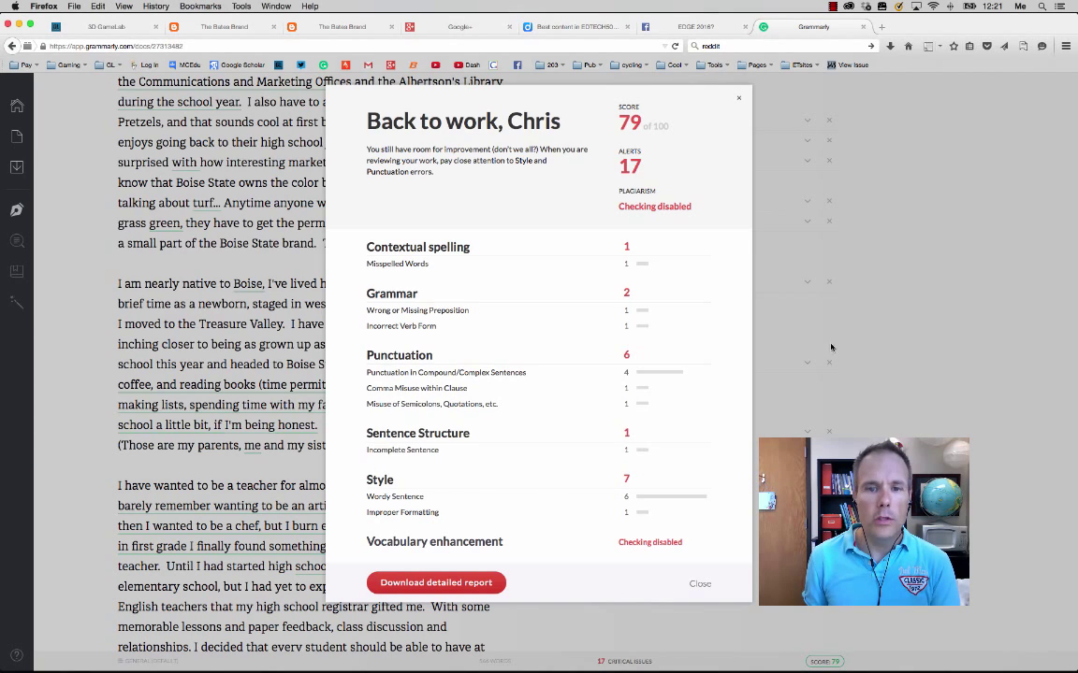
left_click(739, 103)
scroll(613, 289, "up", 2)
scroll(613, 289, "up", 1)
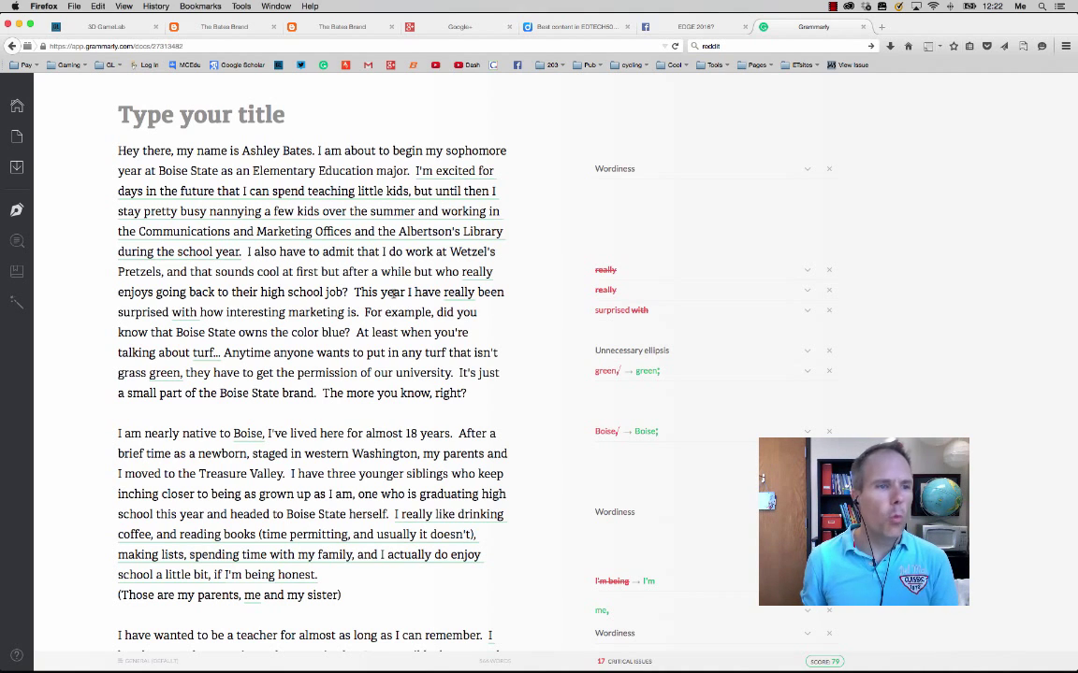
Change the document type to Personal blog post in the Casual category and check the suggestions against the text.
mouse_move(17, 208)
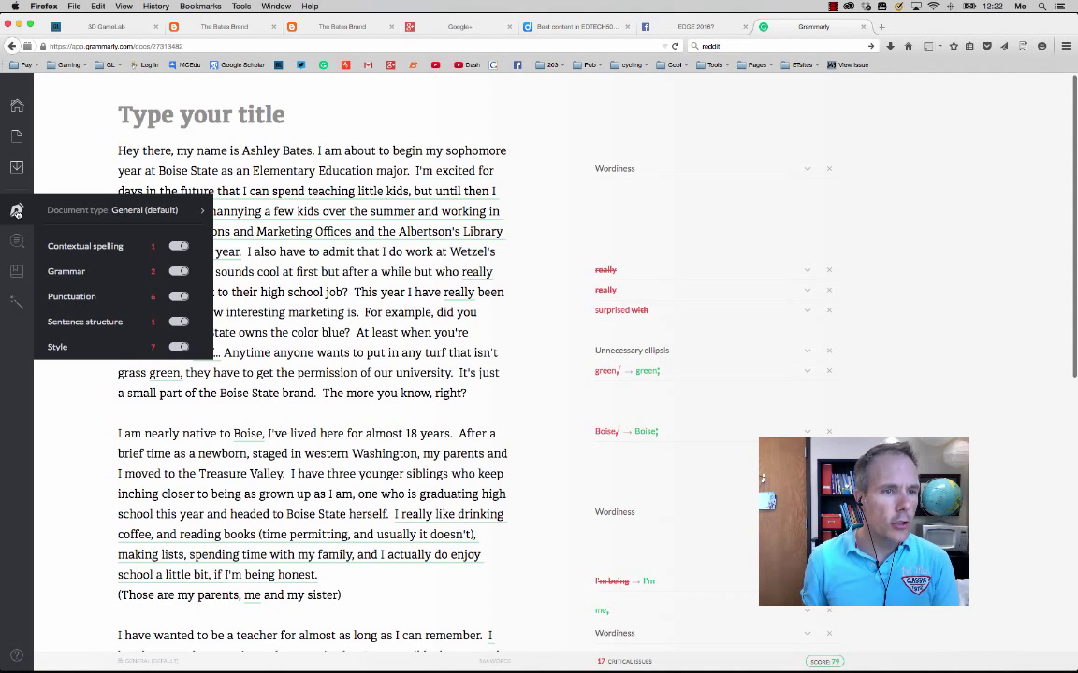
mouse_move(202, 213)
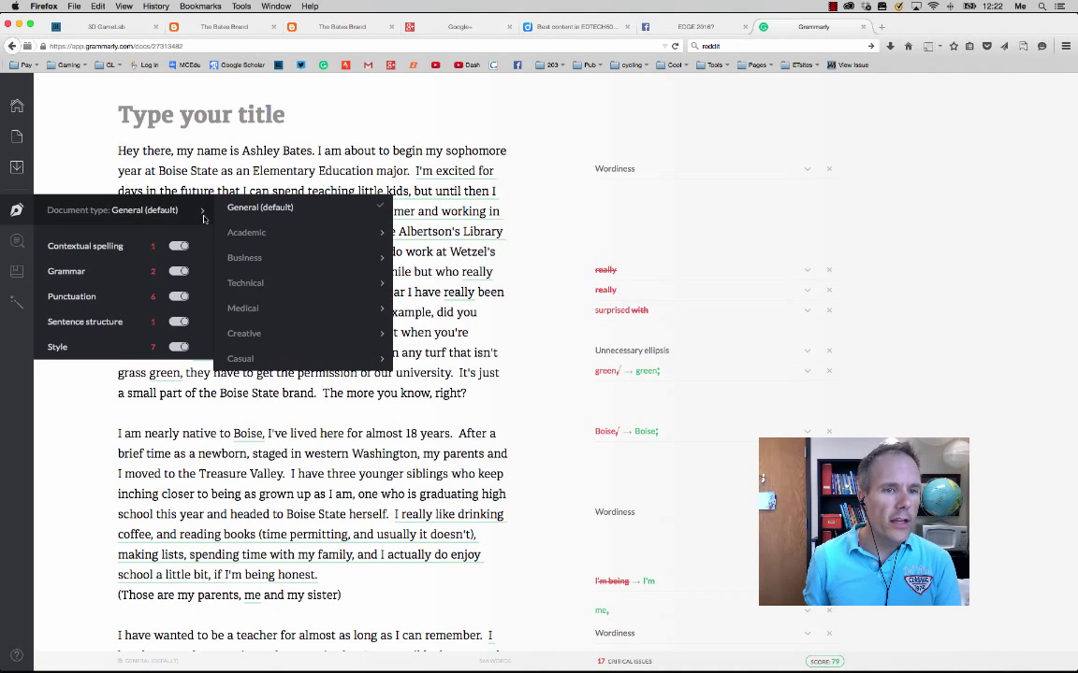
mouse_move(240, 234)
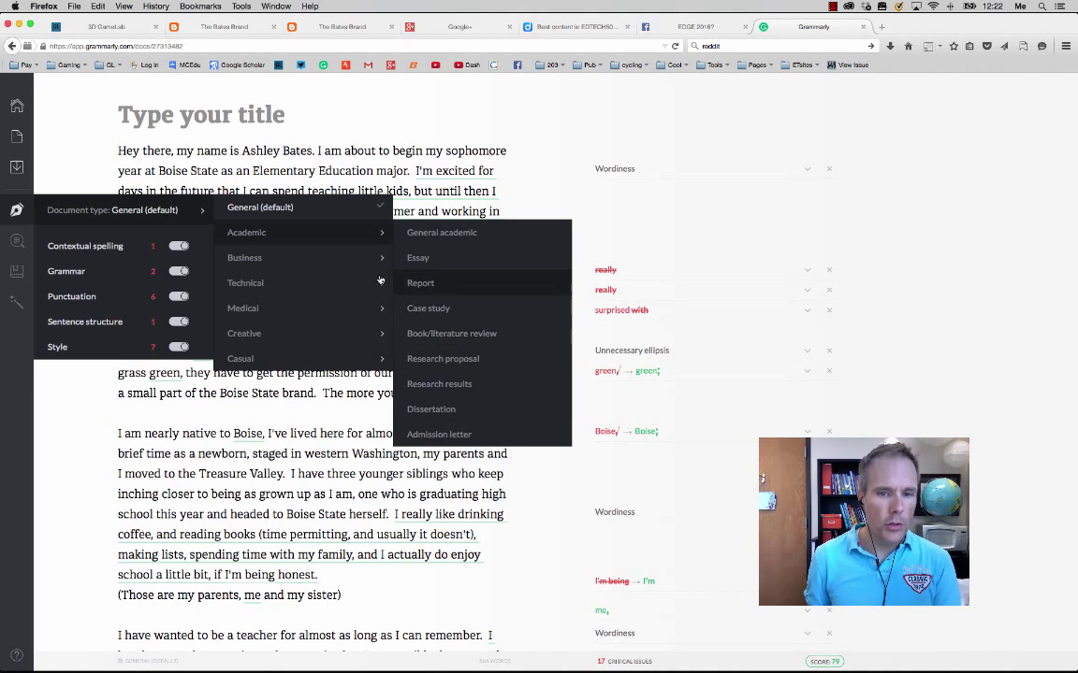
mouse_move(253, 286)
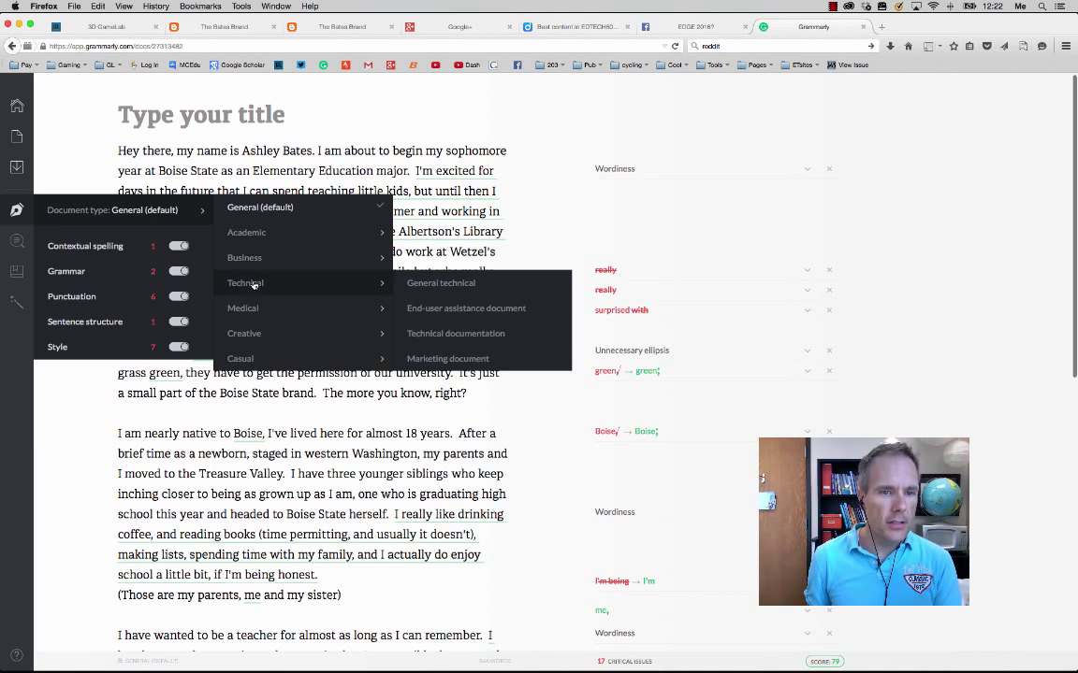
mouse_move(267, 337)
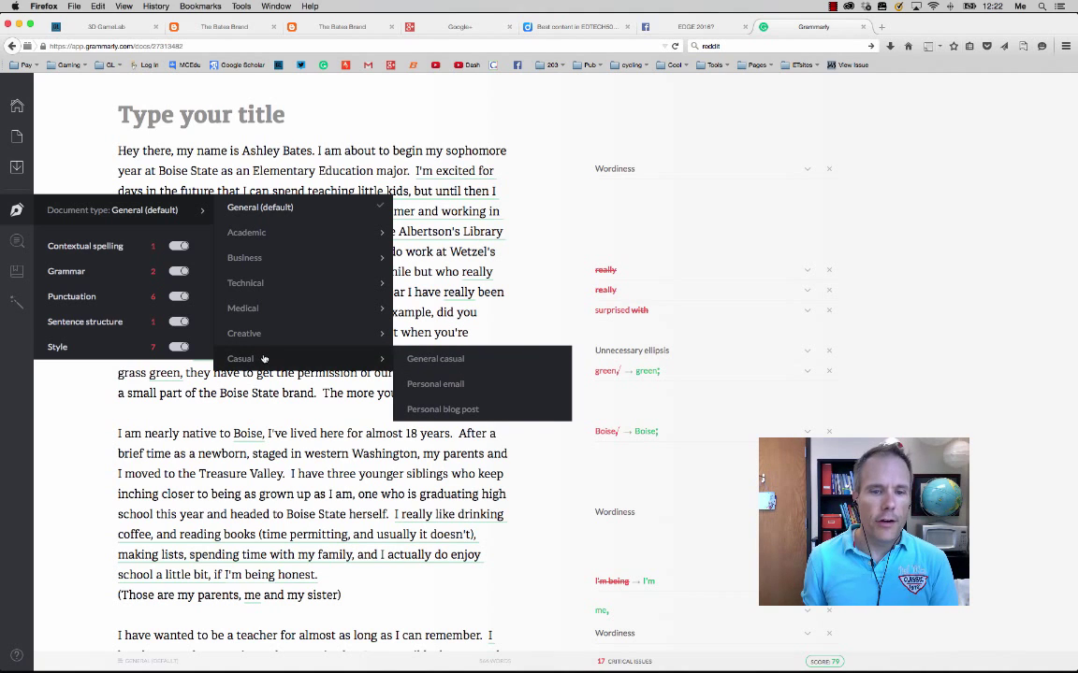
left_click(476, 411)
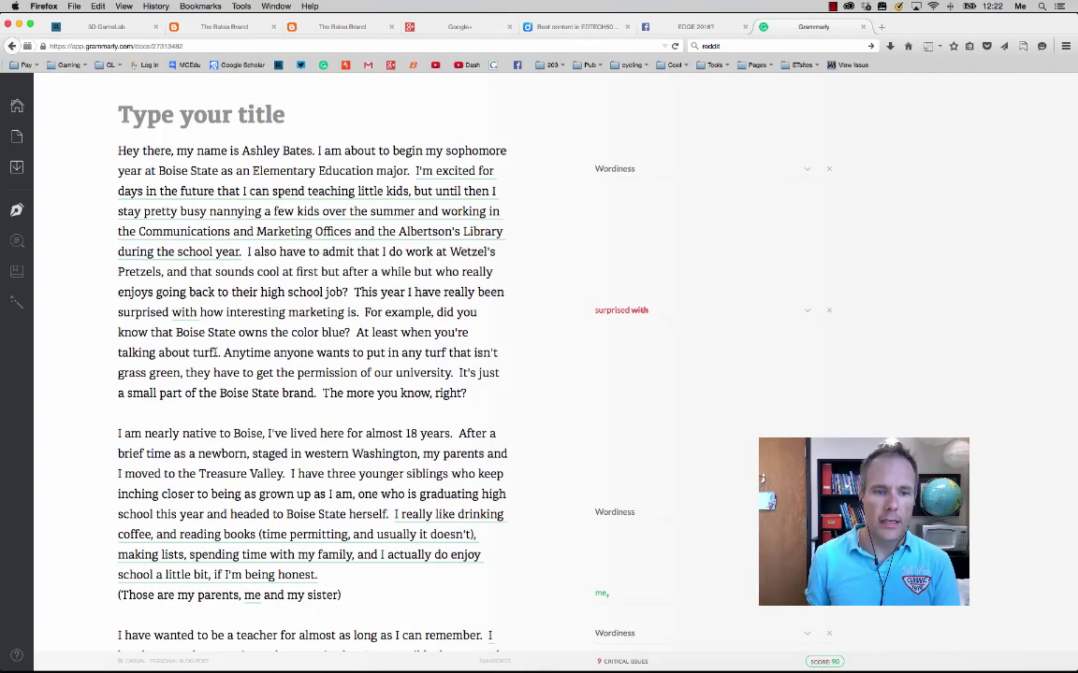
scroll(216, 352, "down", 1)
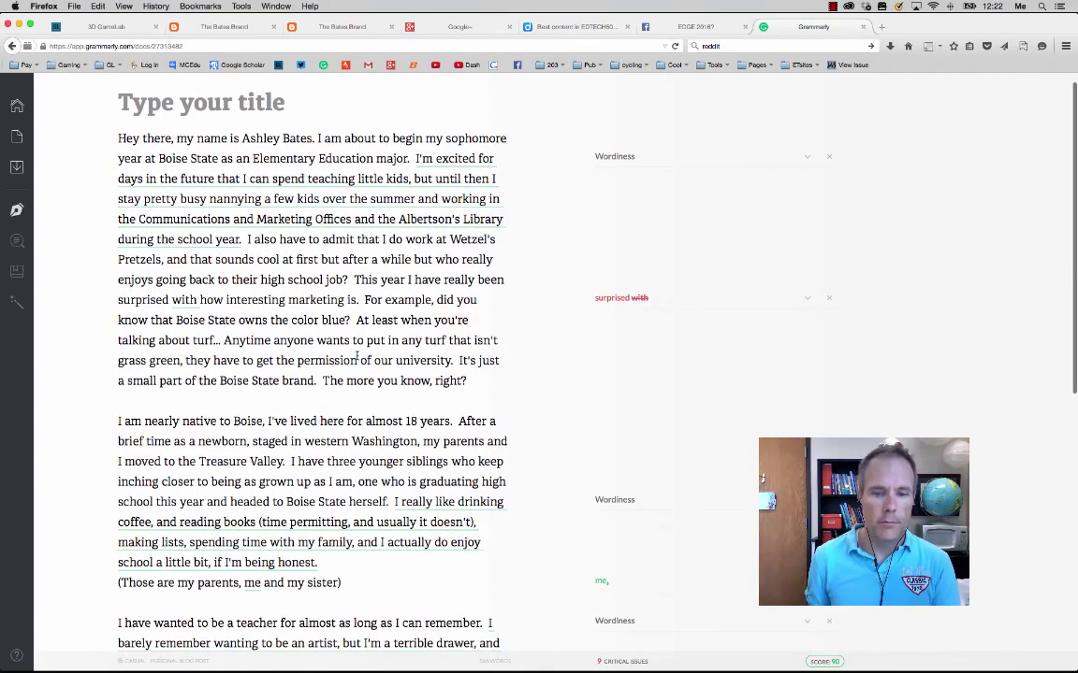
scroll(357, 353, "down", 5)
scroll(359, 356, "up", 6)
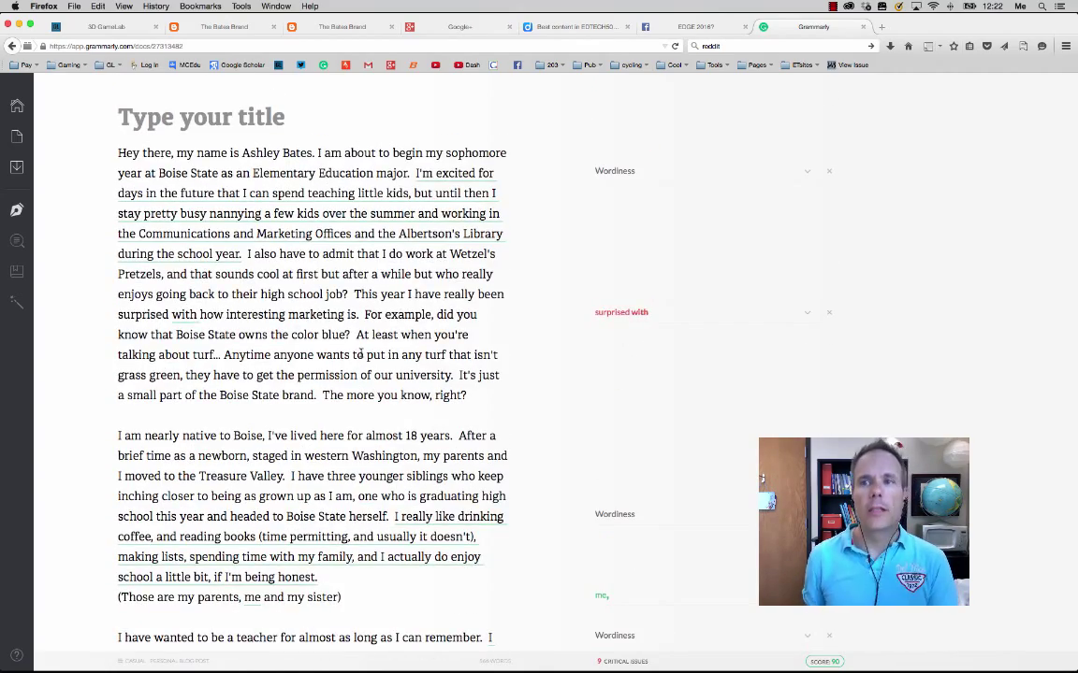
left_click(833, 7)
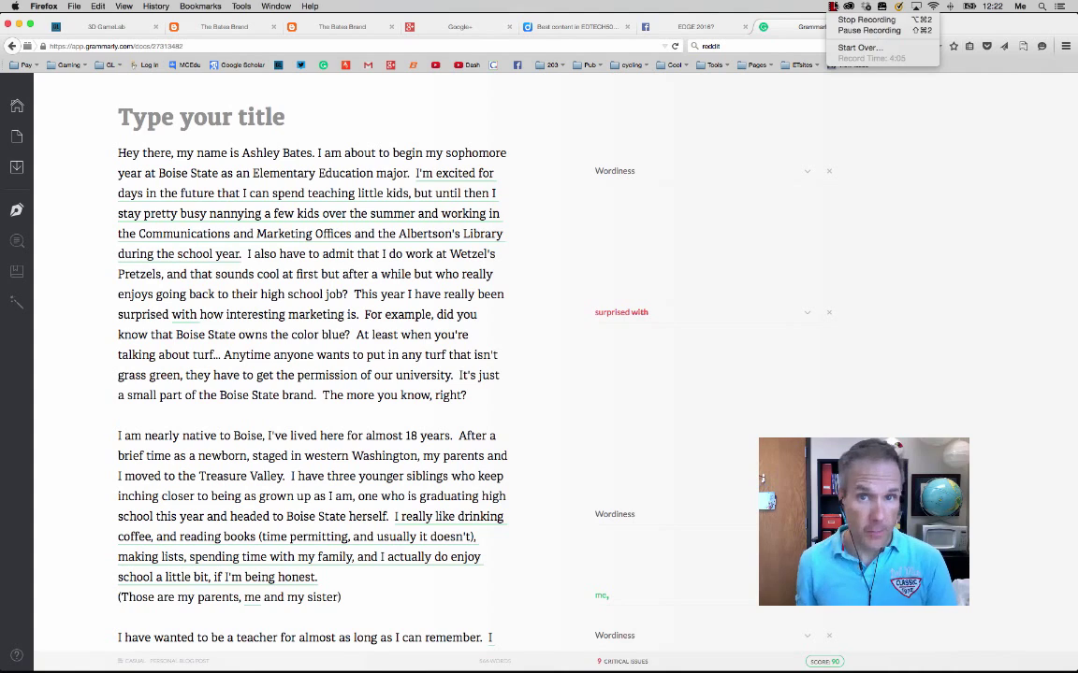